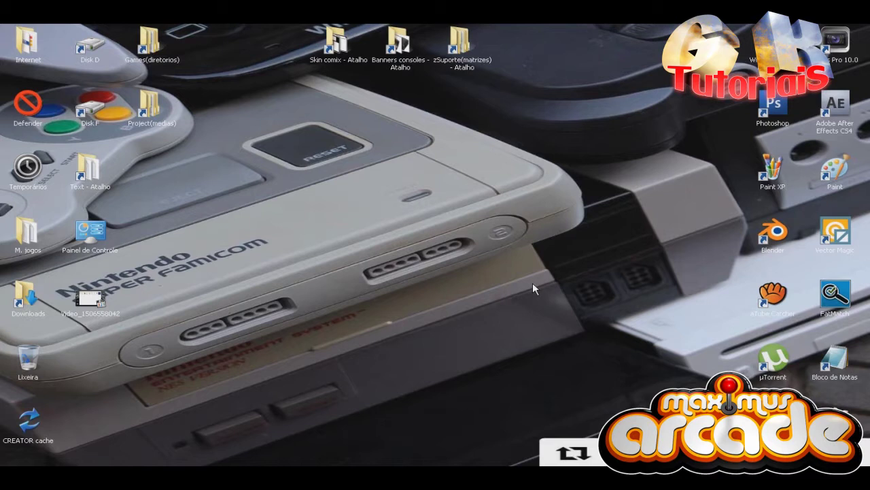
Step: View the contents of the open Pc diretos folder, then close its window
mouse_move(279, 461)
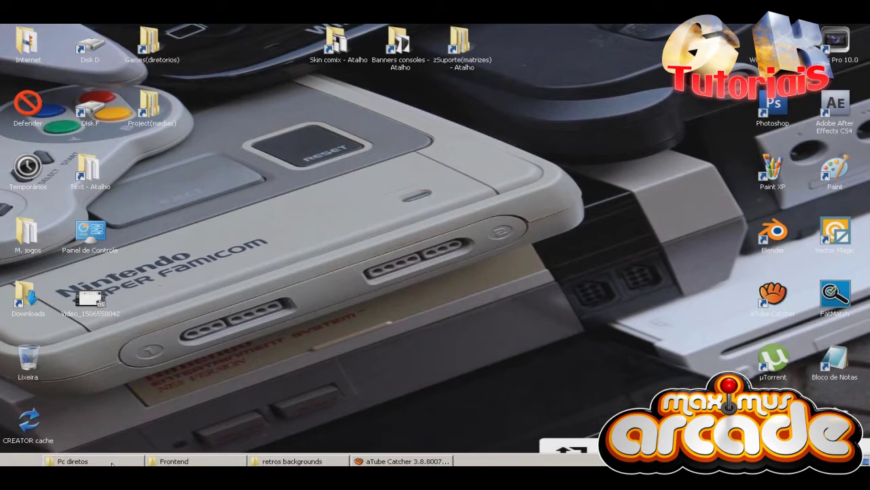
left_click(73, 461)
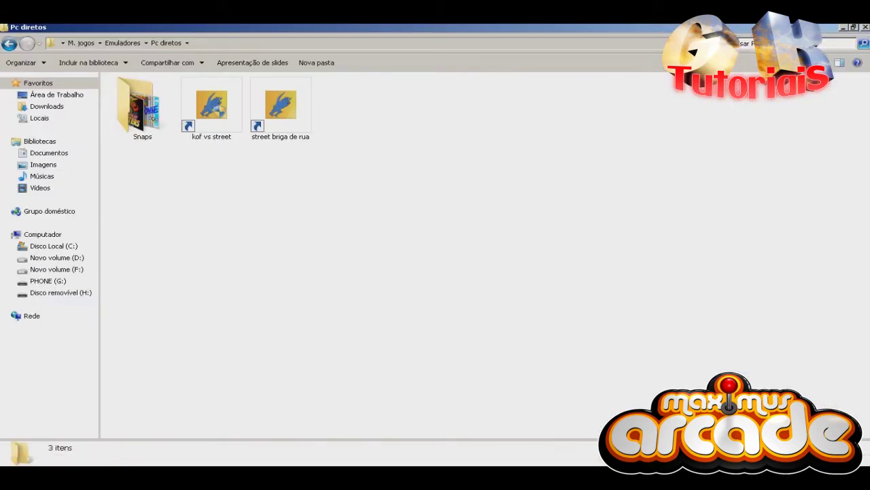
key("alt+F4")
Step: Launch the Maximus Arcade Preferences program from the Frontend folder and show its emulator configuration
left_click(91, 461)
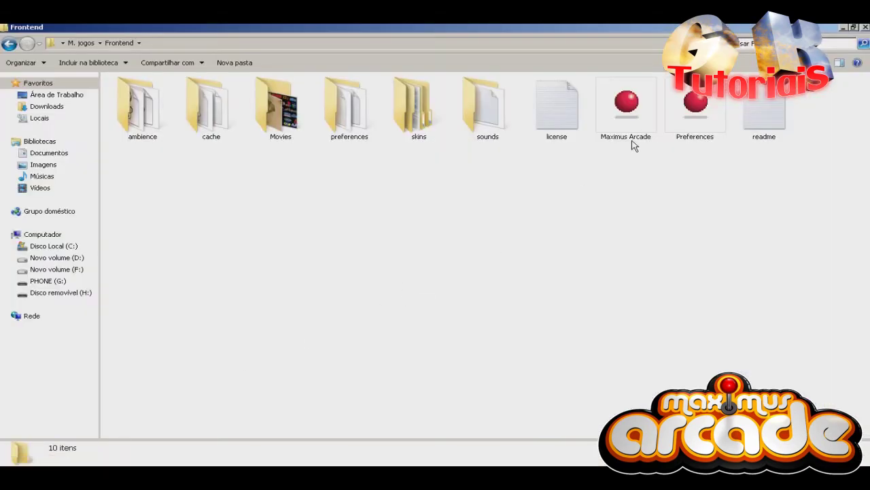
left_click(673, 111)
left_click(584, 291)
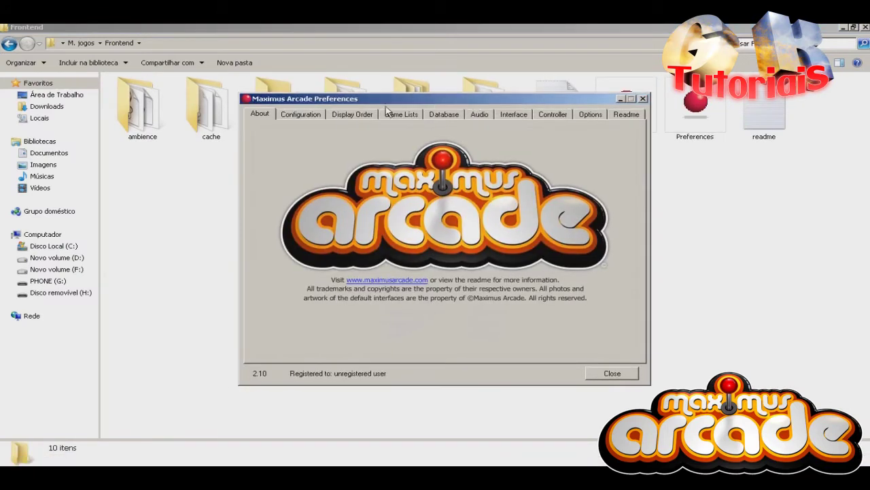
left_click(298, 114)
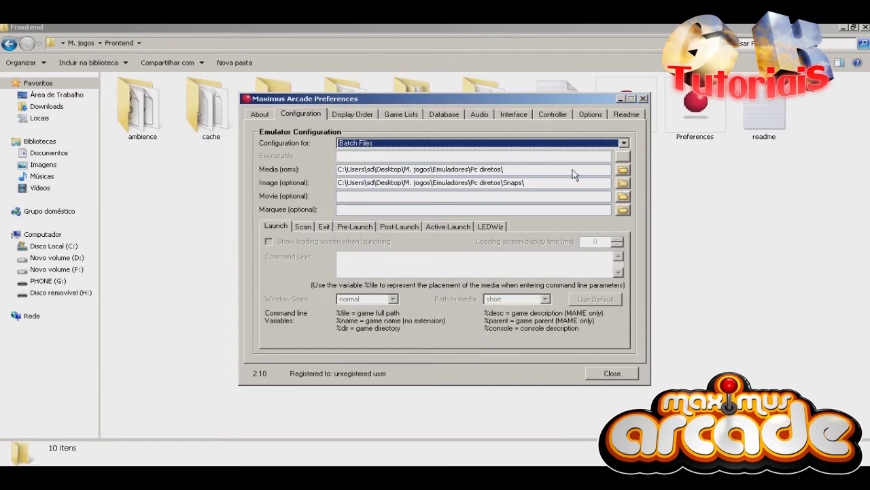
Step: Choose the Batch Files configuration and check the media extensions in its scan settings
left_click(623, 144)
left_click(353, 154)
left_click(302, 227)
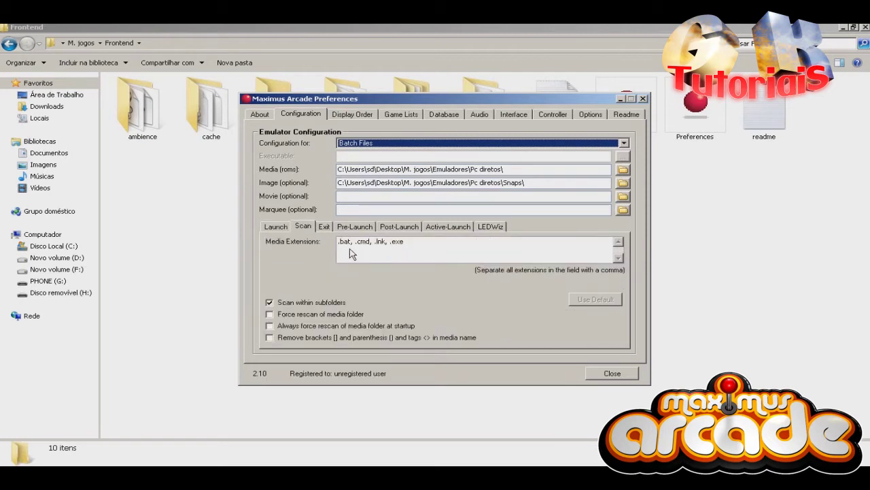
left_click(343, 249)
double_click(347, 241)
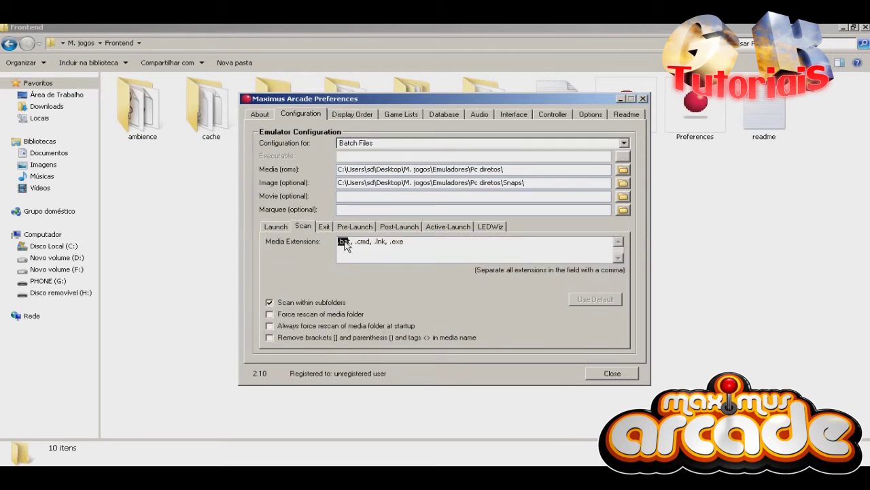
Step: Try to append another ".bat" entry to the Batch Files media extensions
left_click(406, 241)
type(", .bat")
key("BackSpace")
key("BackSpace")
left_click_drag(463, 99, 505, 105)
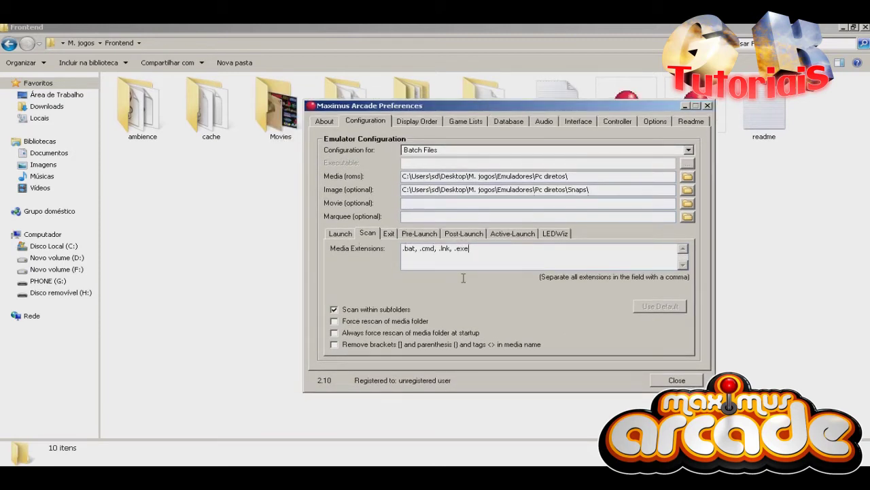
left_click_drag(505, 104, 510, 108)
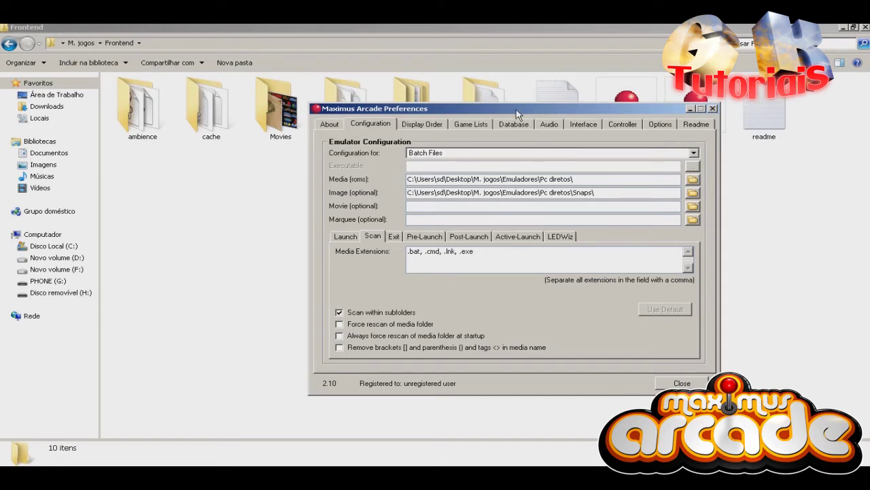
mouse_move(534, 111)
left_mouse_down()
mouse_move(517, 112)
mouse_move(526, 110)
left_mouse_up()
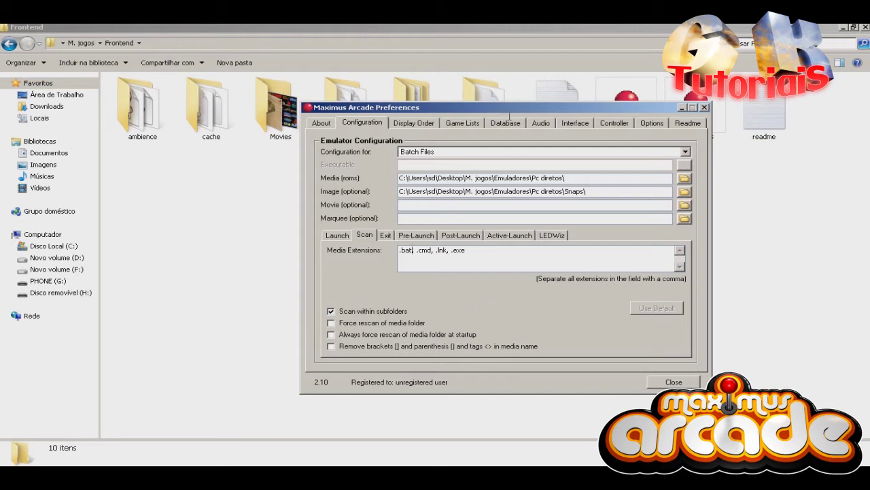
left_click_drag(506, 107, 510, 95)
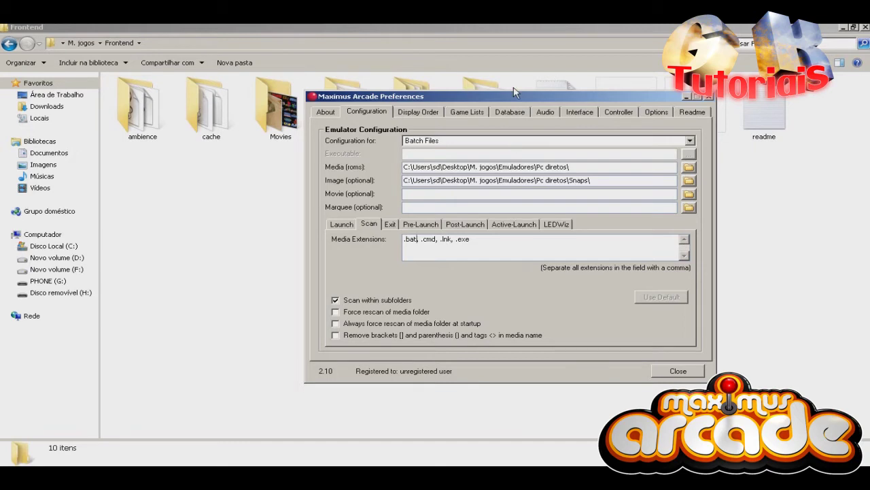
left_click_drag(514, 100, 467, 76)
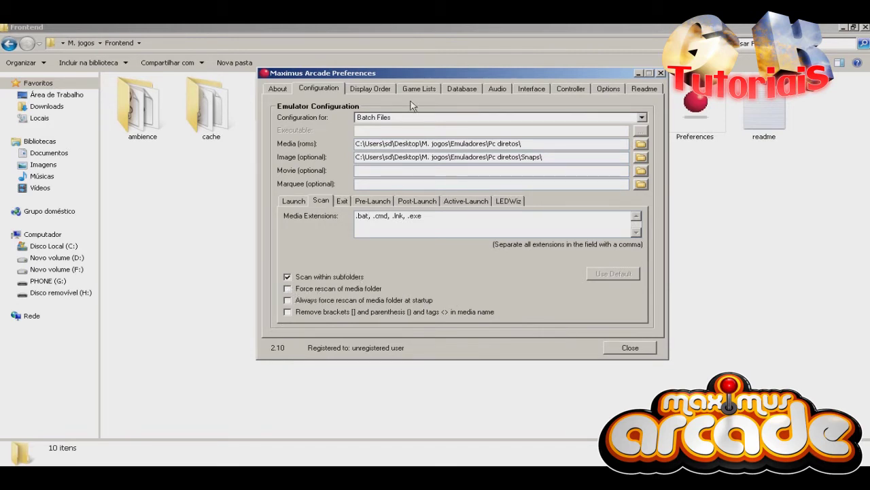
left_click_drag(425, 72, 430, 74)
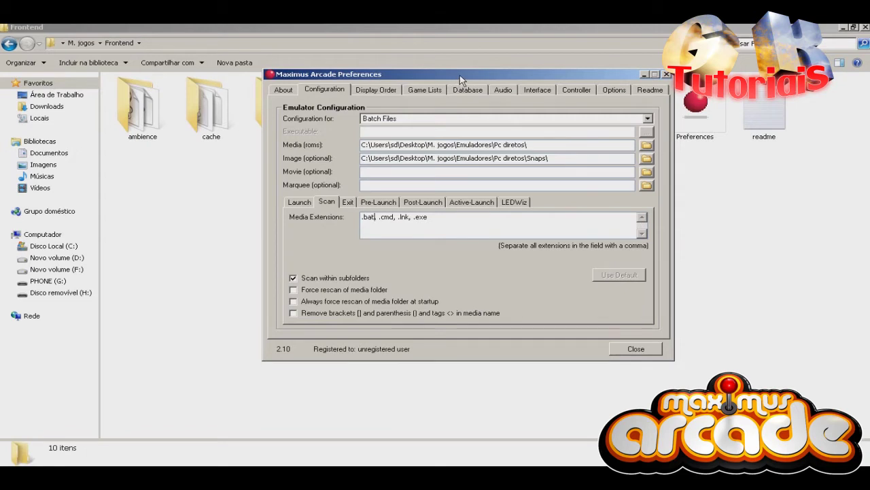
left_click_drag(461, 79, 467, 79)
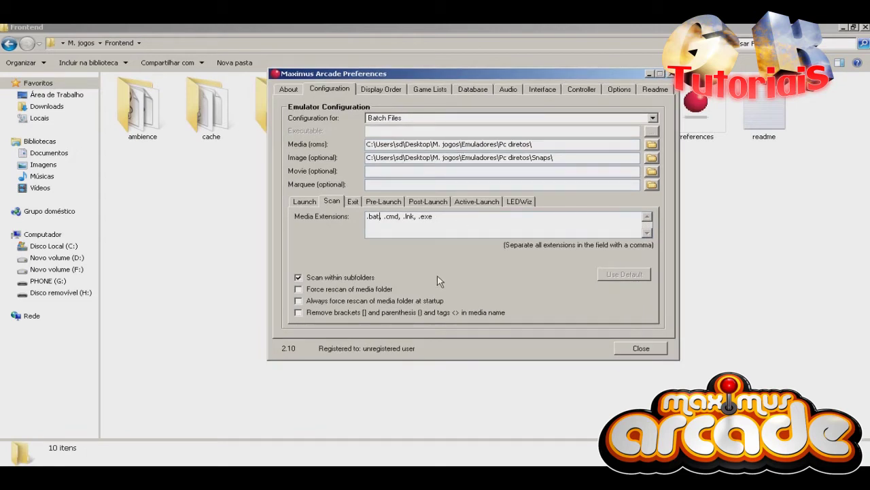
left_click_drag(478, 70, 476, 70)
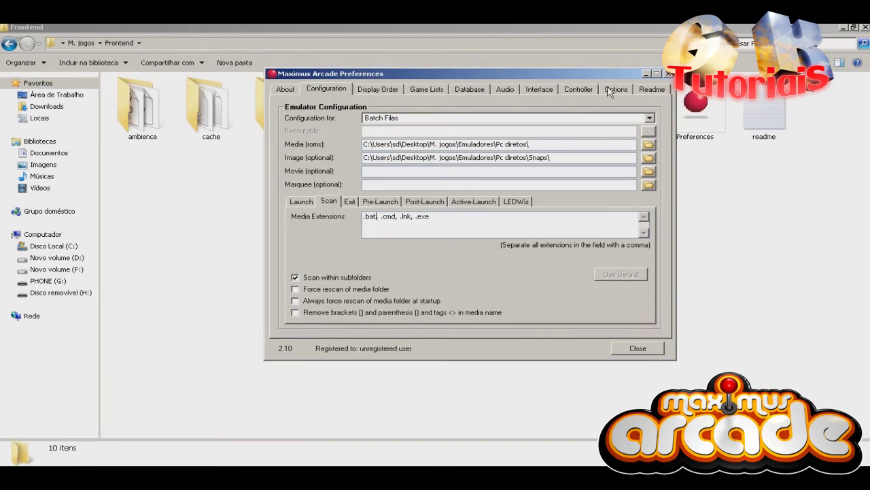
Step: Minimize the preferences and Frontend windows and refresh the desktop
left_click(645, 73)
left_click(843, 28)
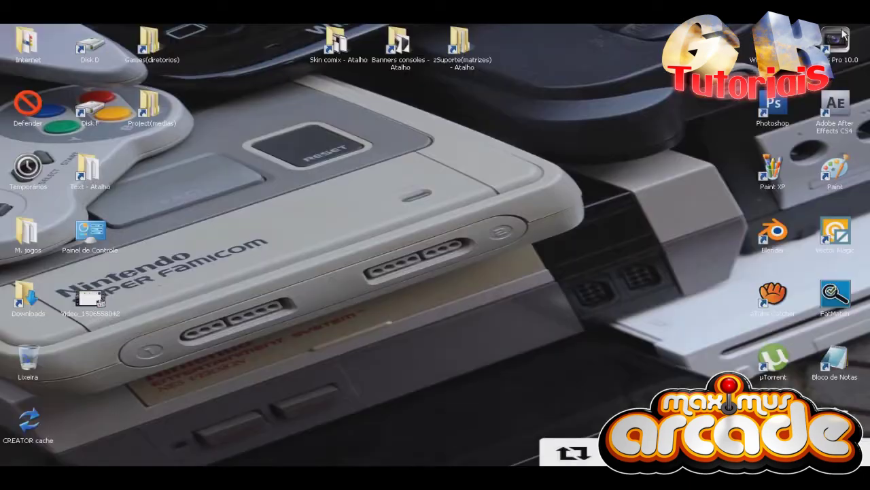
right_click(414, 221)
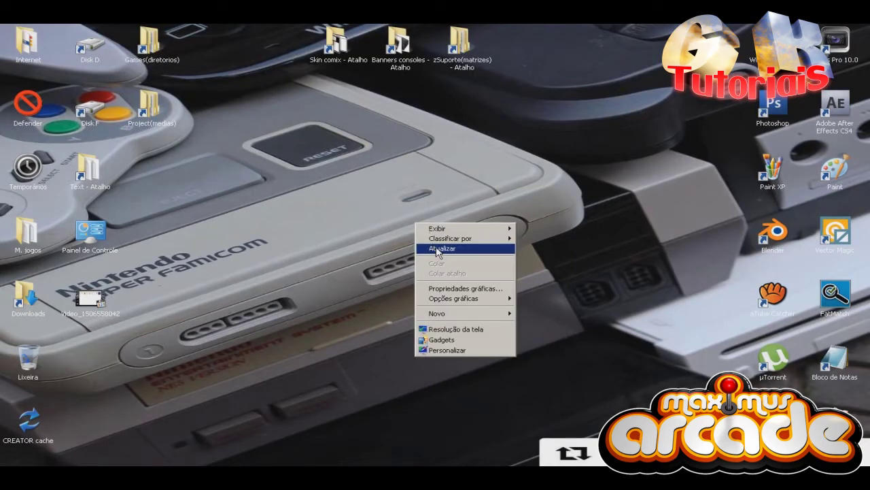
left_click(436, 246)
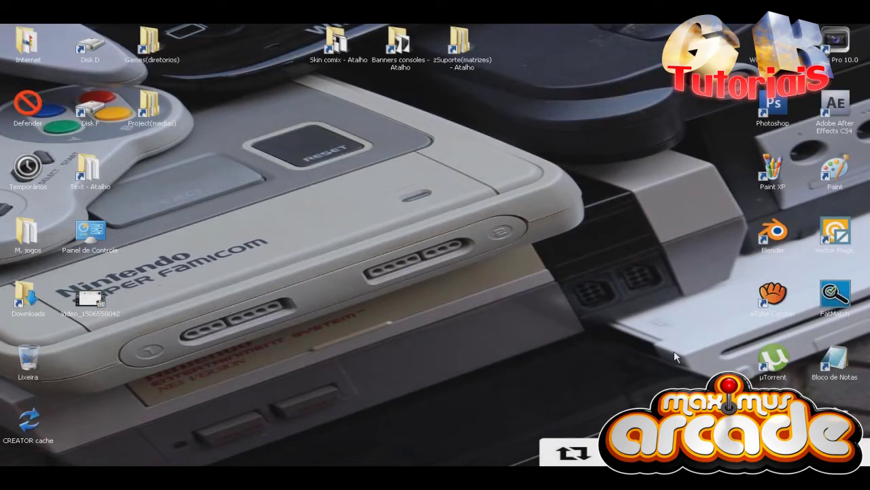
Step: Open a blank Notepad (Bloco de Notas) document and move its window clear of the desktop's outer icons
left_click(845, 365)
double_click(846, 365)
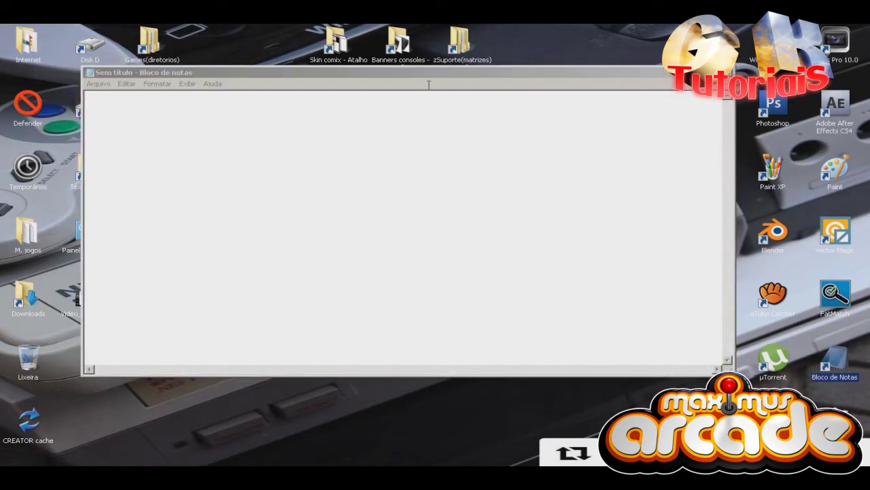
left_click_drag(429, 70, 514, 72)
left_click_drag(458, 84, 434, 91)
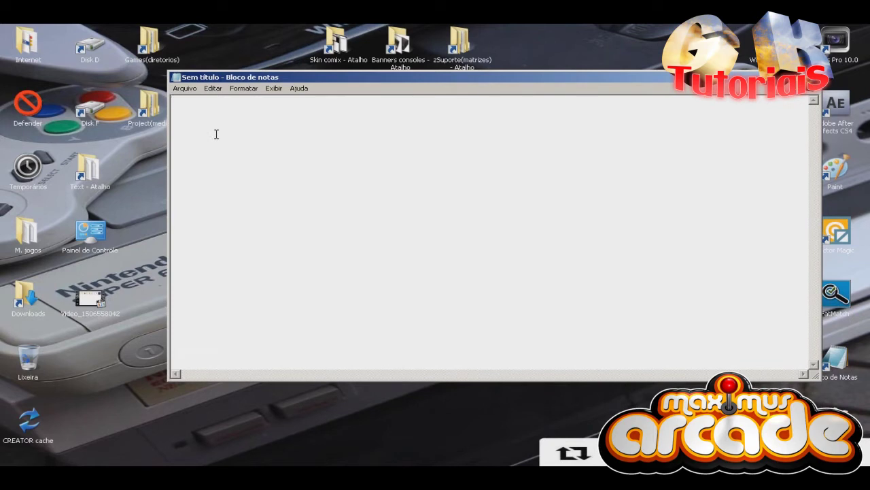
left_click_drag(320, 79, 328, 79)
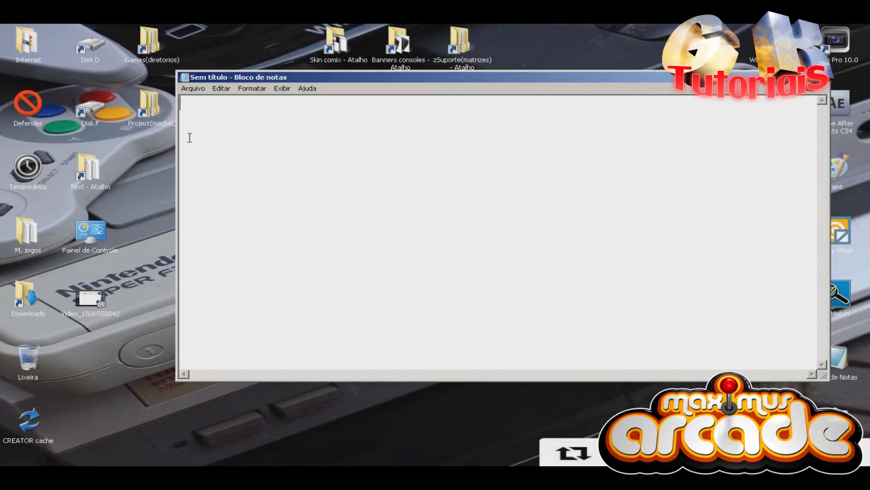
type("@eccho off")
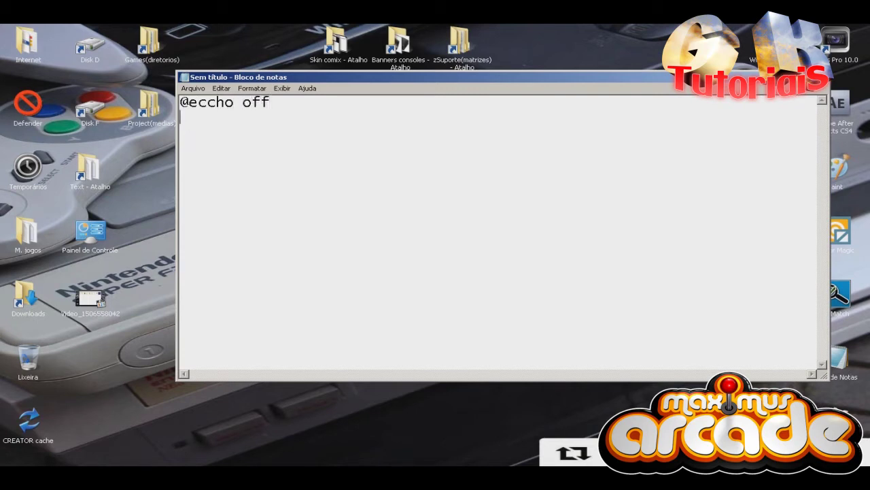
key("Return")
type("shutdown ")
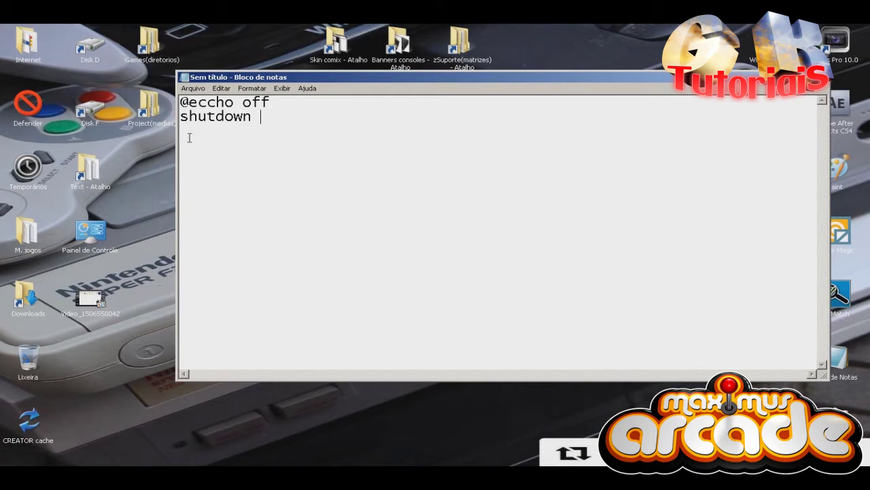
type("-s -t 5")
Step: Highlight the shutdown command and its s, t and 5 parameters one after another to review them
left_click_drag(181, 119, 253, 119)
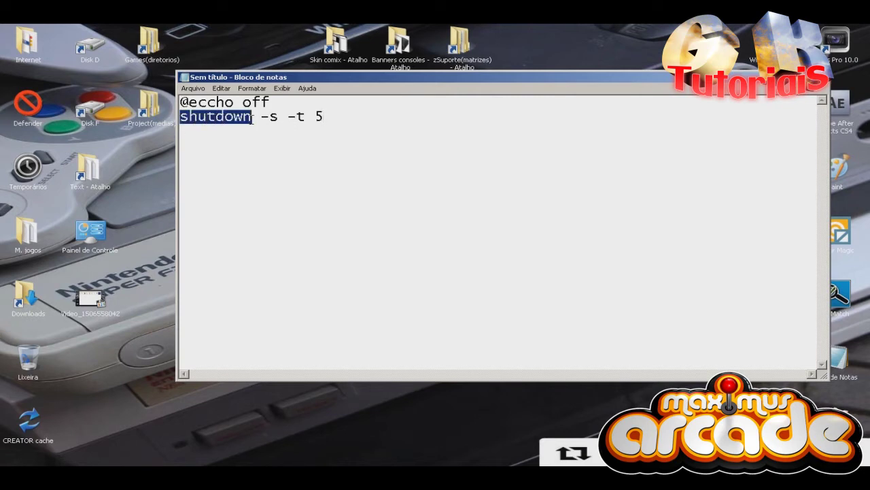
double_click(272, 116)
double_click(300, 117)
double_click(317, 116)
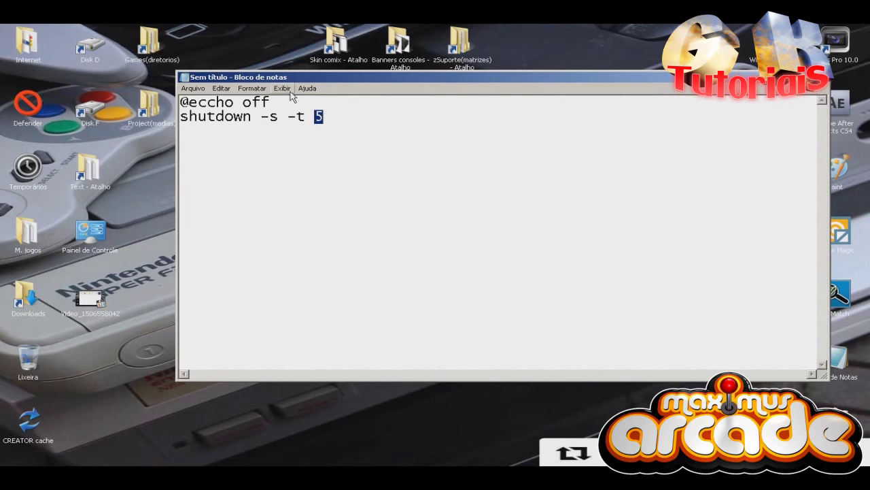
Step: Save the script on the desktop as "desligar sistema.bat", close Notepad and place the file's icon in an empty desktop area
left_click(193, 90)
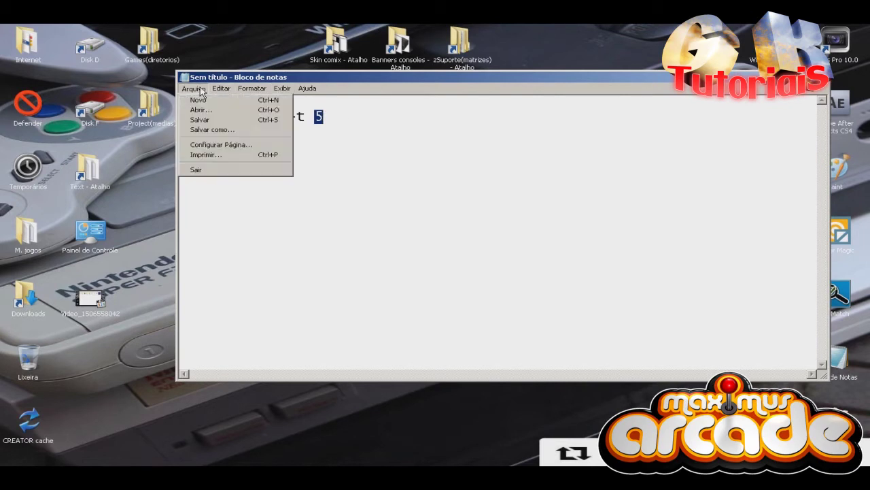
left_click(212, 130)
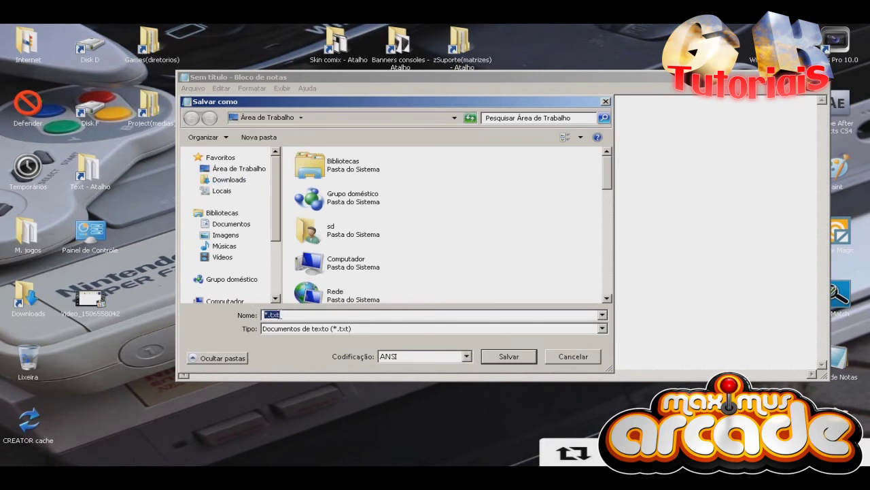
type("desligar sistema.bat")
left_click(510, 356)
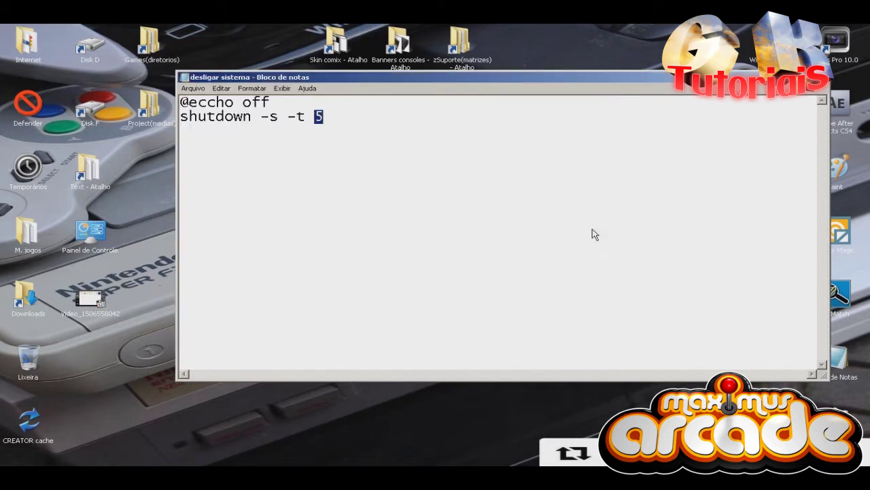
left_click(824, 79)
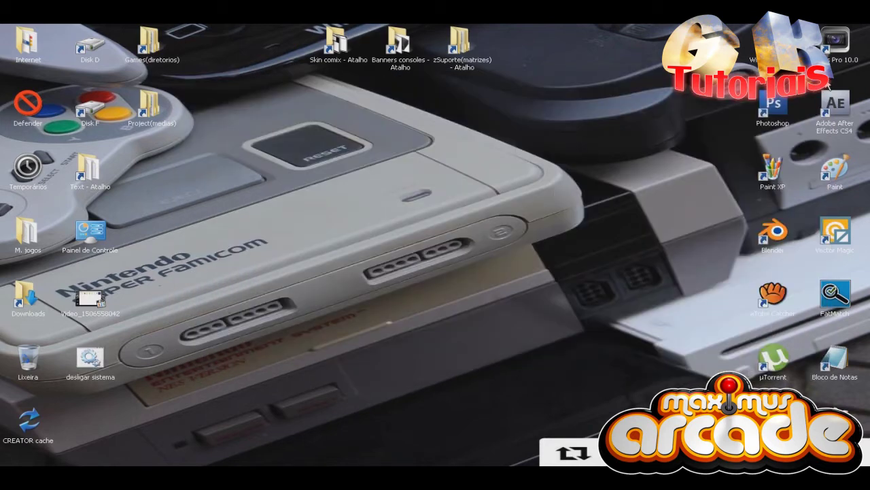
left_click_drag(102, 360, 522, 117)
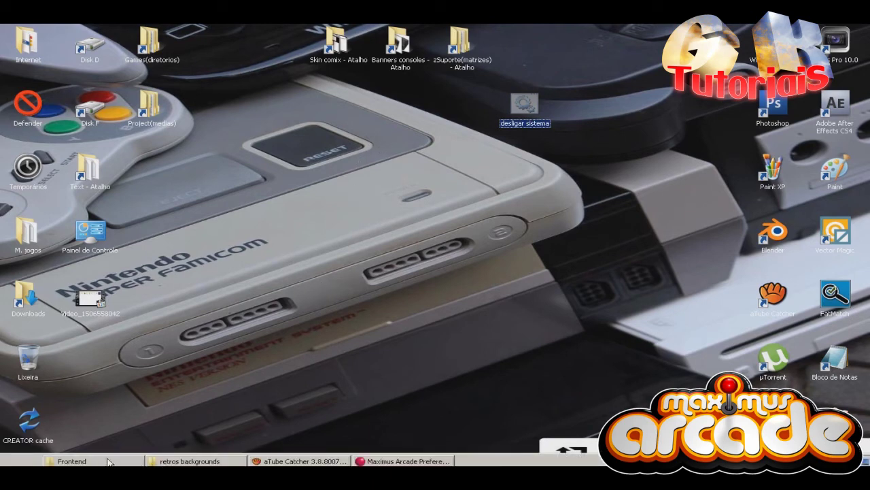
Step: Go from the Frontend folder to the Pc diretos folder inside M. jogos > Emuladores
left_click(109, 462)
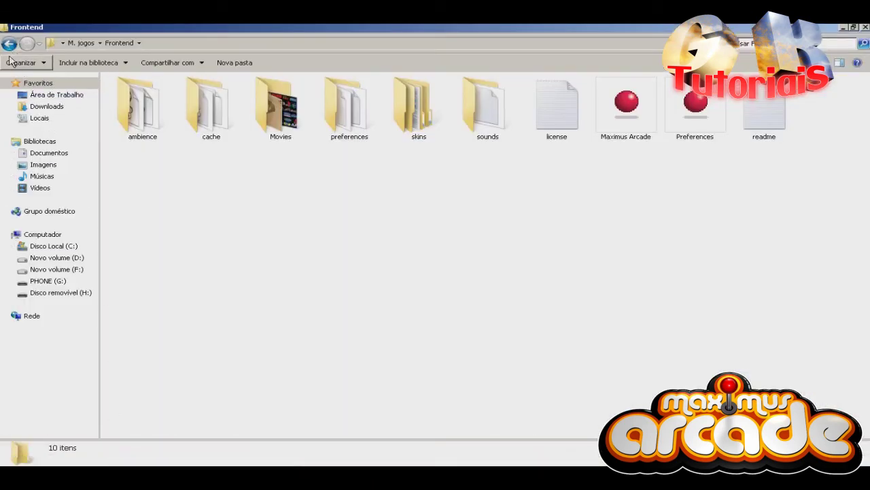
key("alt+Up")
key("Left")
key("Return")
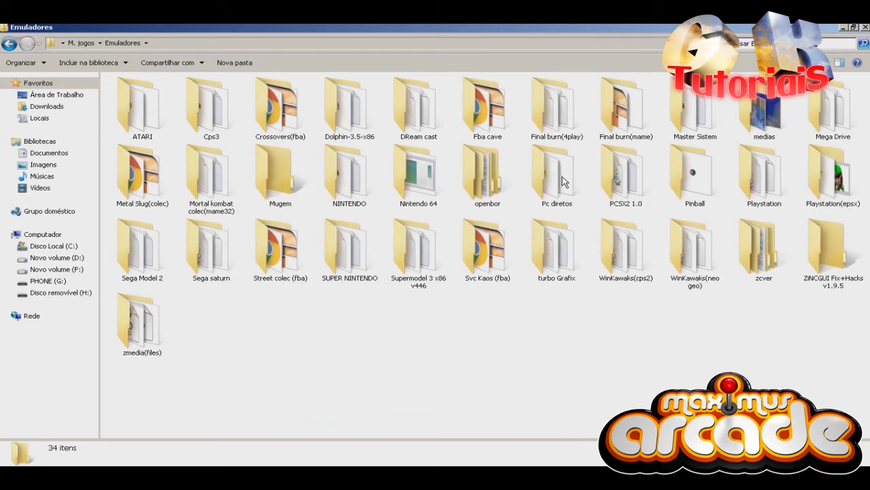
double_click(557, 178)
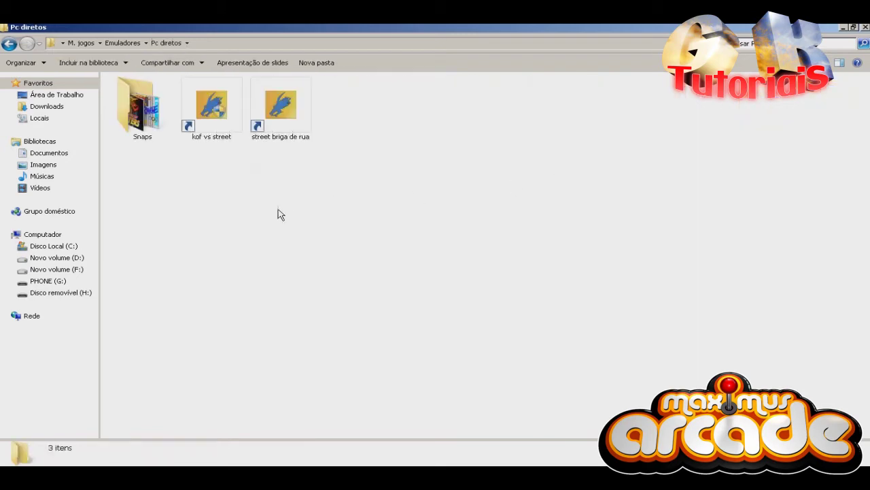
left_click(9, 43)
left_click(581, 359)
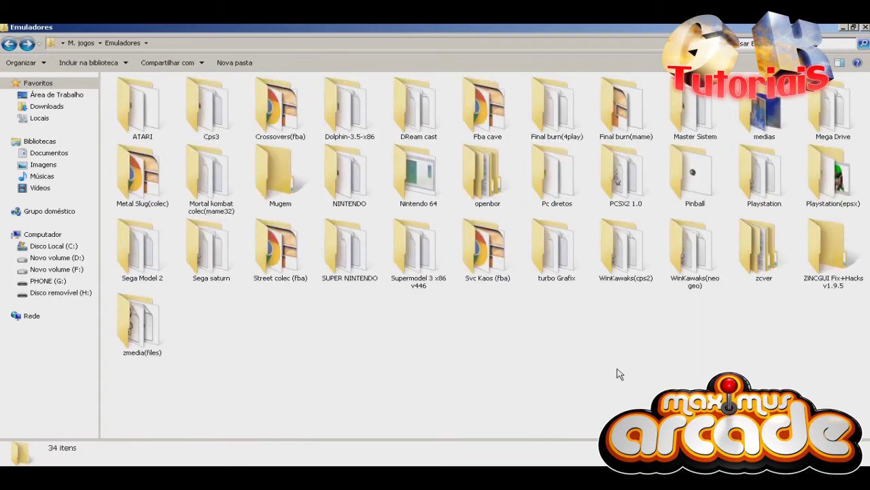
double_click(556, 179)
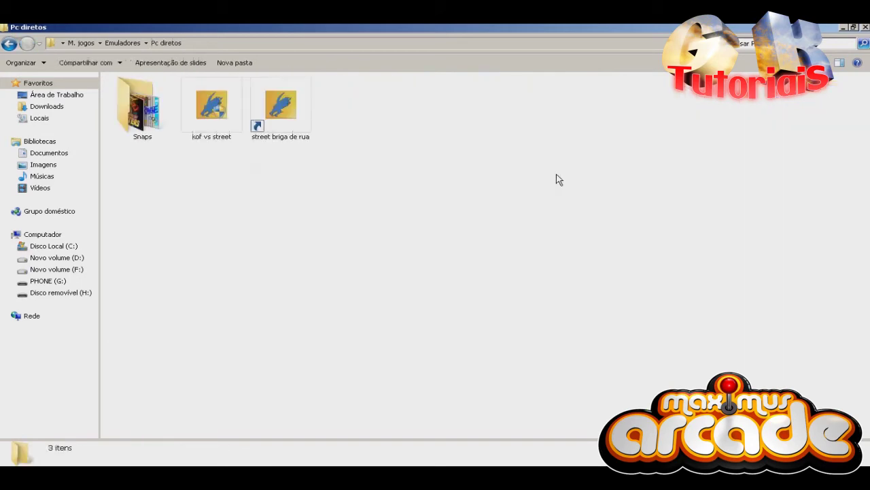
Step: Paste the copied "desligar sistema" batch file into the Pc diretos folder
right_click(406, 192)
left_click(435, 253)
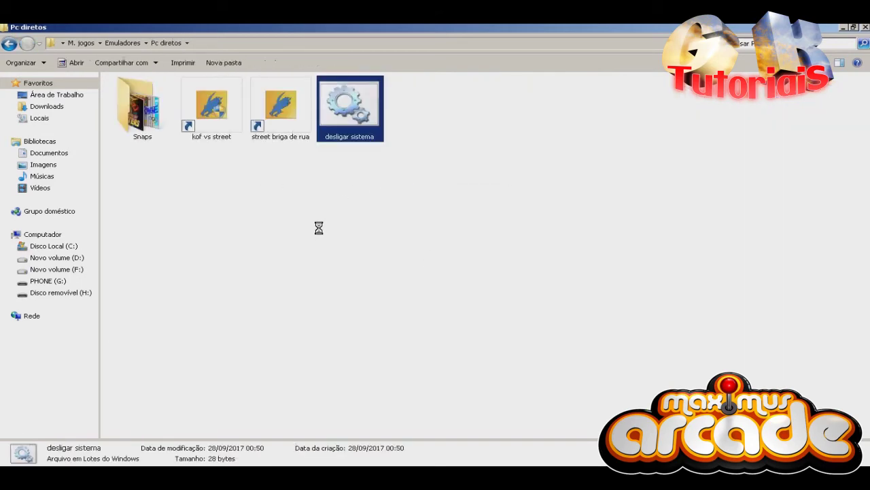
Step: Switch to Maximus Arcade Preferences and enable Force rescan of media folder in the Batch Files configuration's scan settings
left_click(412, 462)
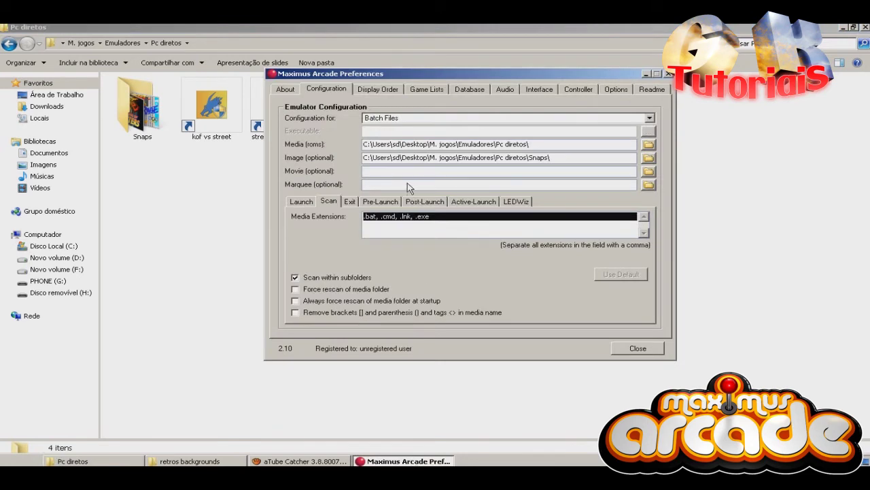
left_click_drag(430, 79, 591, 87)
left_click(562, 235)
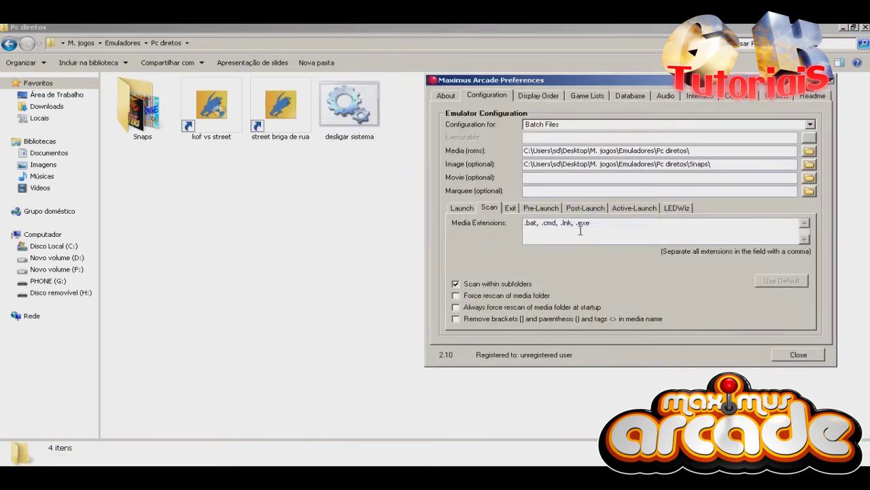
left_click_drag(538, 223, 526, 225)
left_click(456, 295)
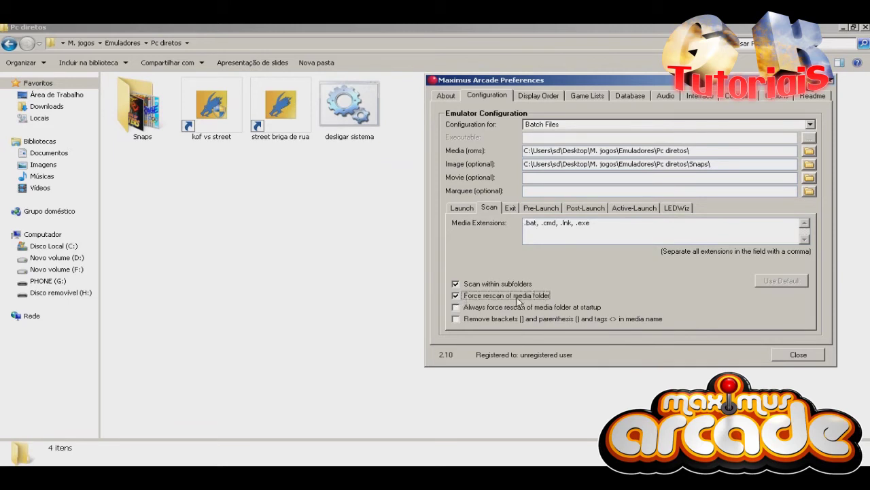
left_click_drag(553, 82, 540, 82)
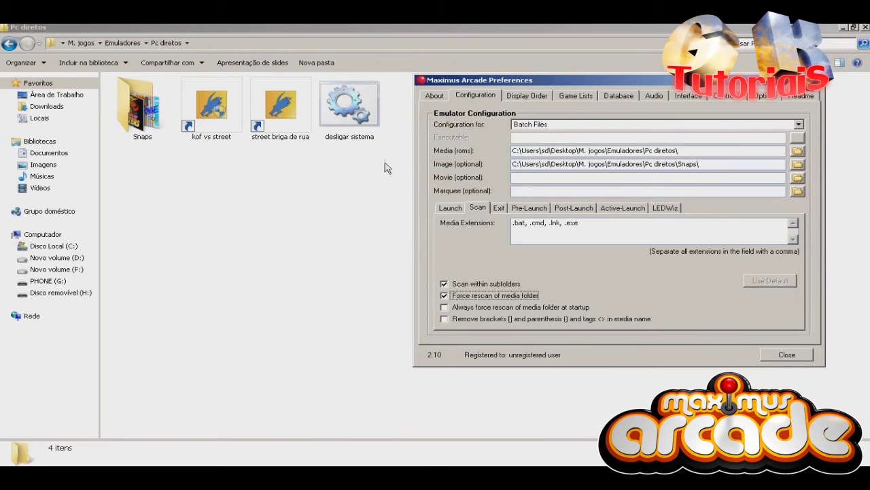
left_click(359, 120)
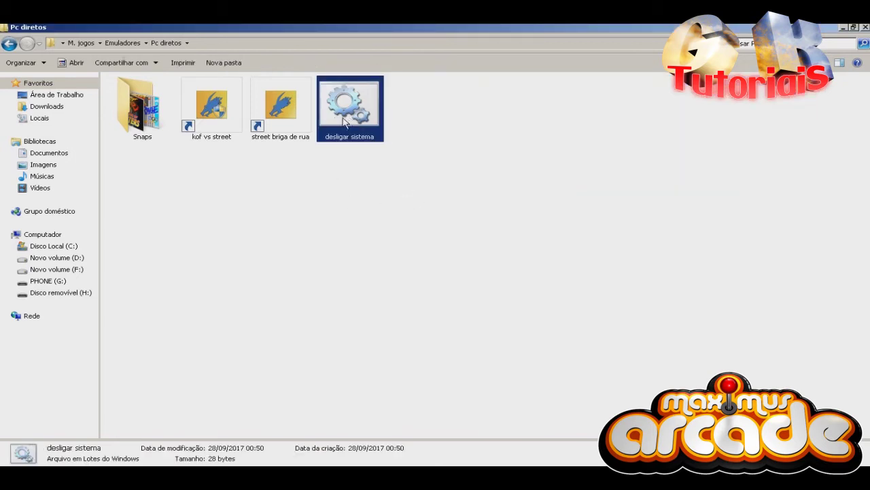
left_click(372, 210)
left_click(370, 129)
left_click(442, 309)
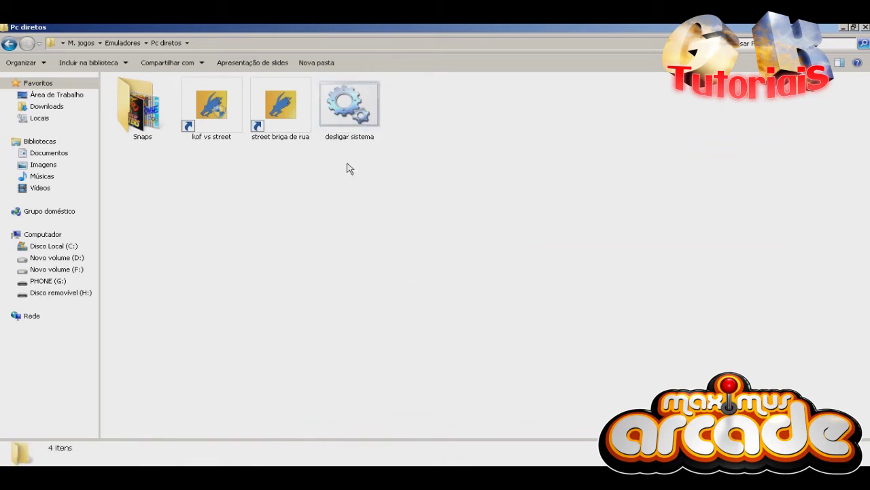
left_click(350, 113)
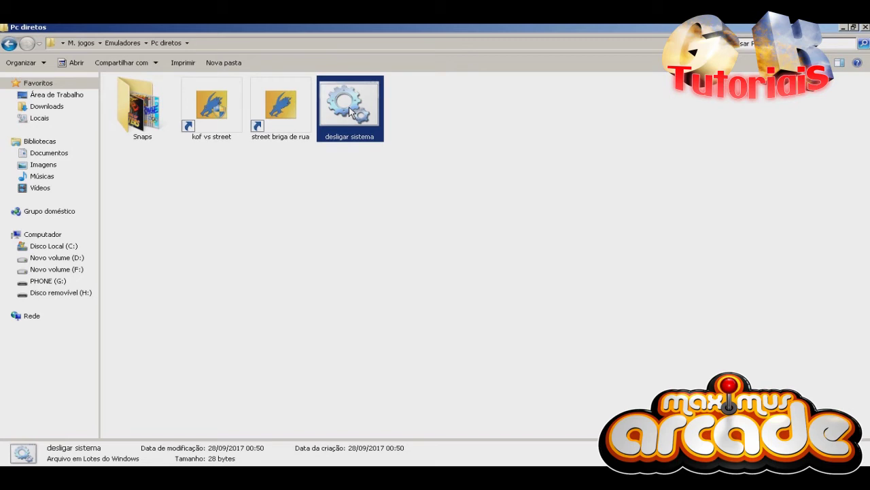
Step: Minimize the Pc diretos window and launch the IExpress wizard by searching Windows for "iexpress"
left_click(843, 28)
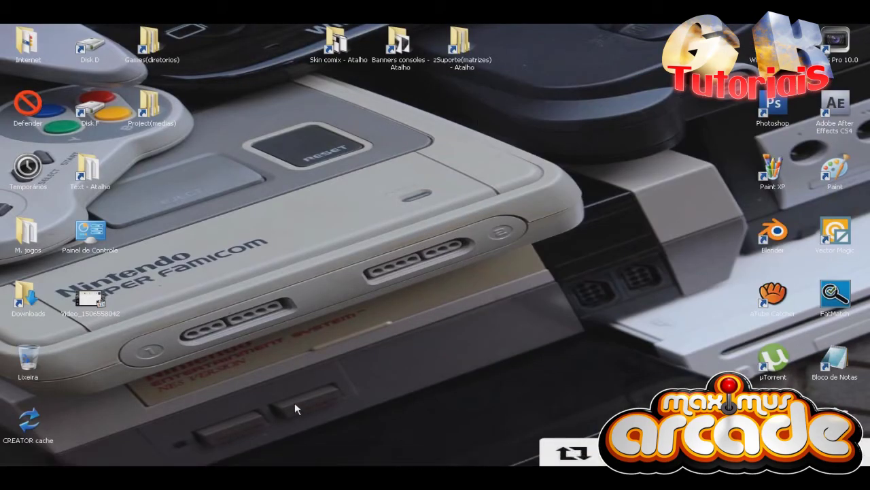
key("super+r")
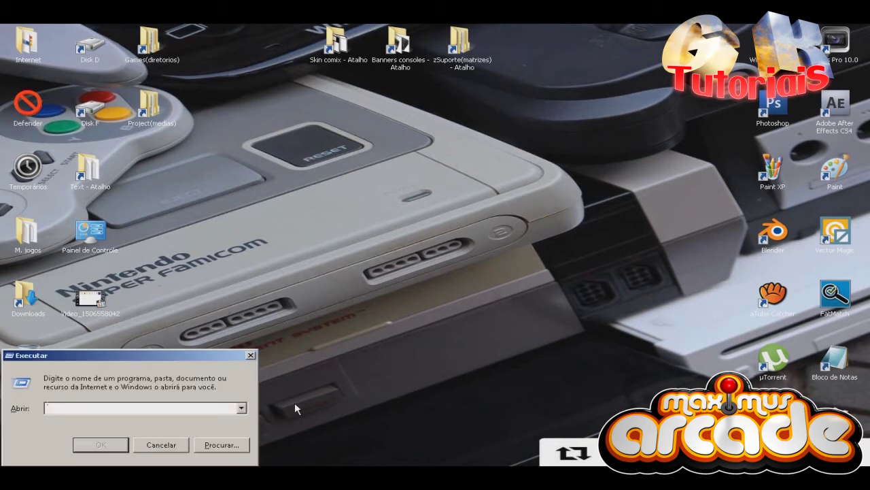
left_click(251, 355)
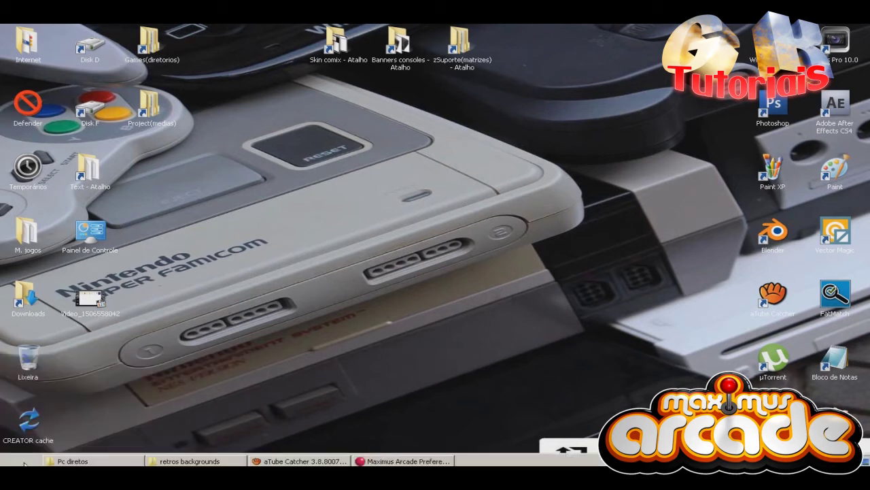
left_click(19, 462)
left_click(38, 438)
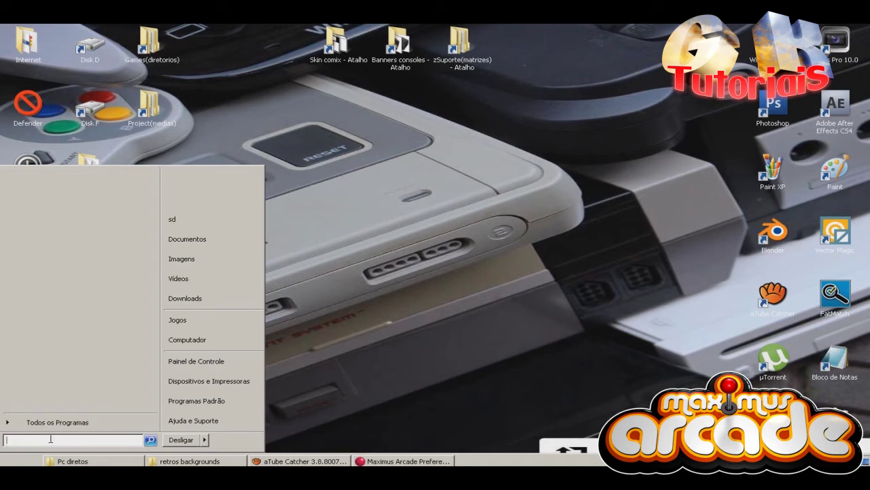
type("iexpress")
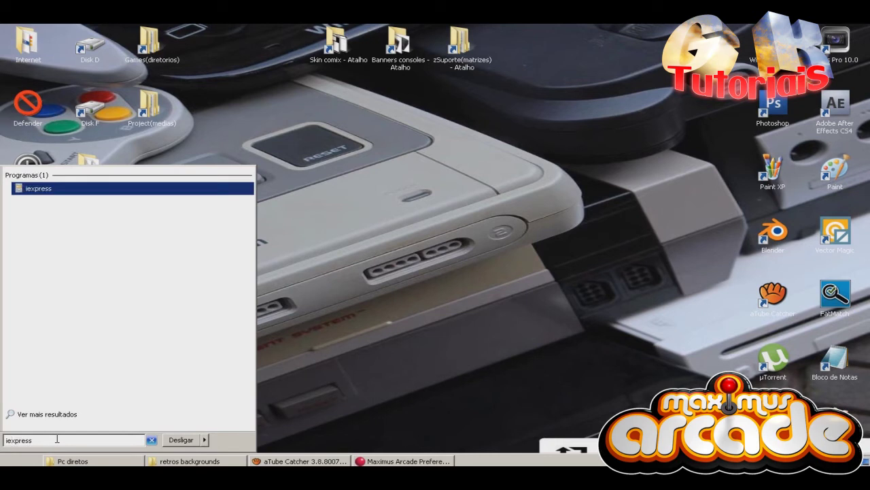
left_click(36, 195)
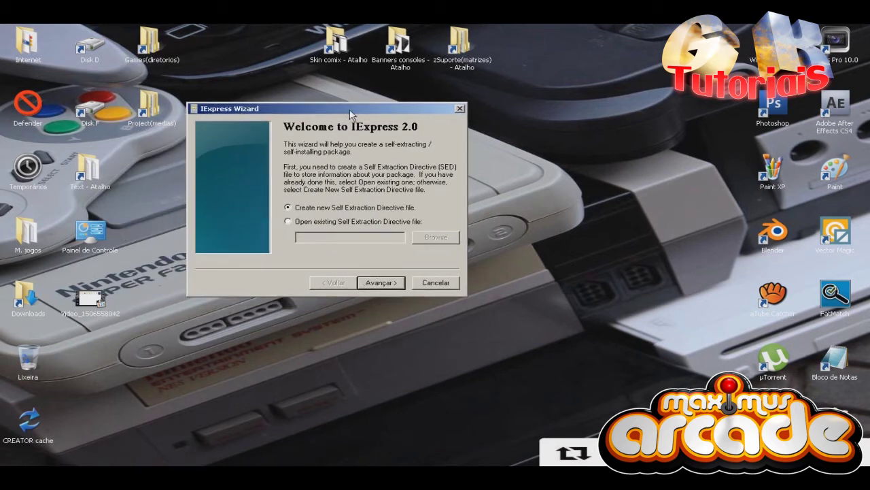
Step: Go to the IExpress wizard's Package purpose page to view its options and close the wizard without creating a package
left_click(416, 298)
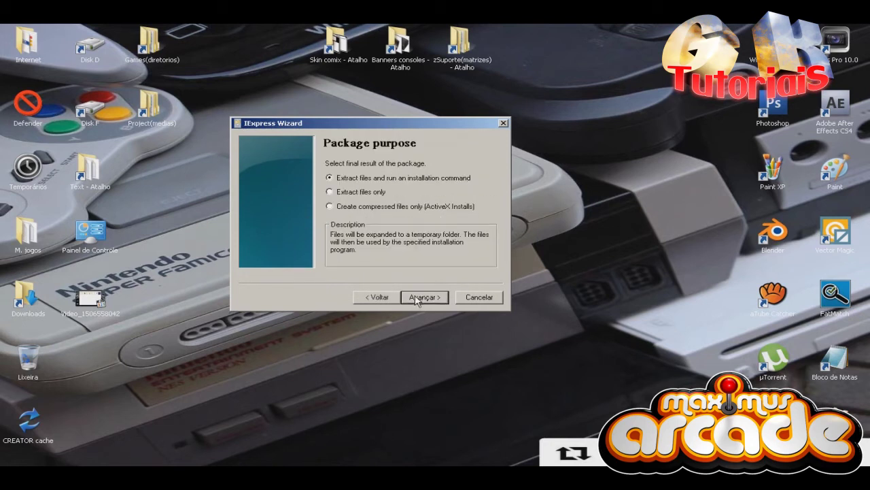
left_click(386, 299)
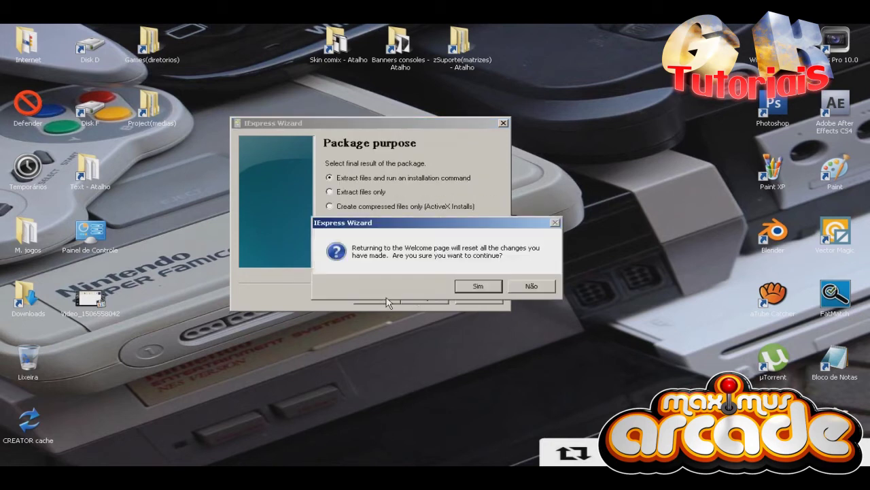
left_click(532, 287)
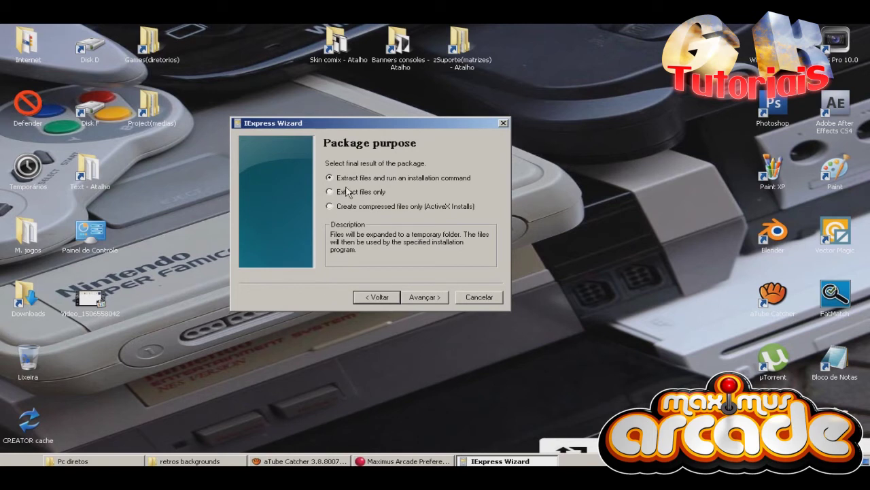
left_click_drag(360, 128, 379, 99)
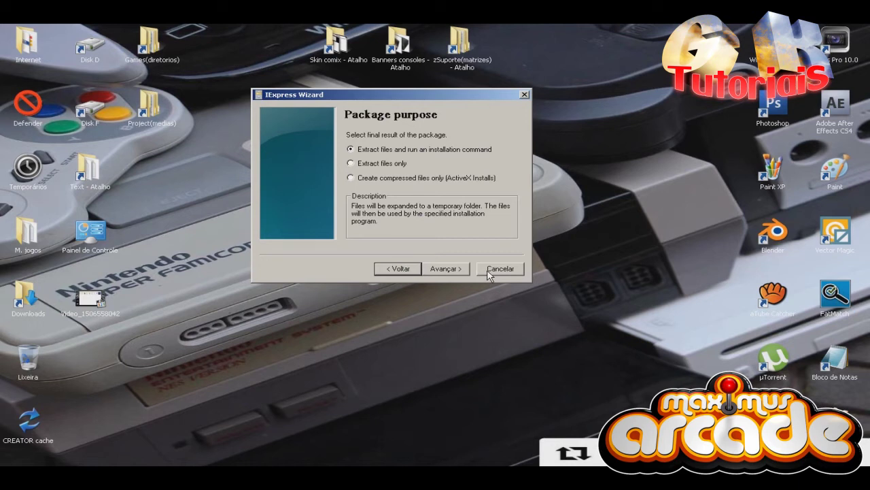
left_click(526, 97)
left_click(456, 284)
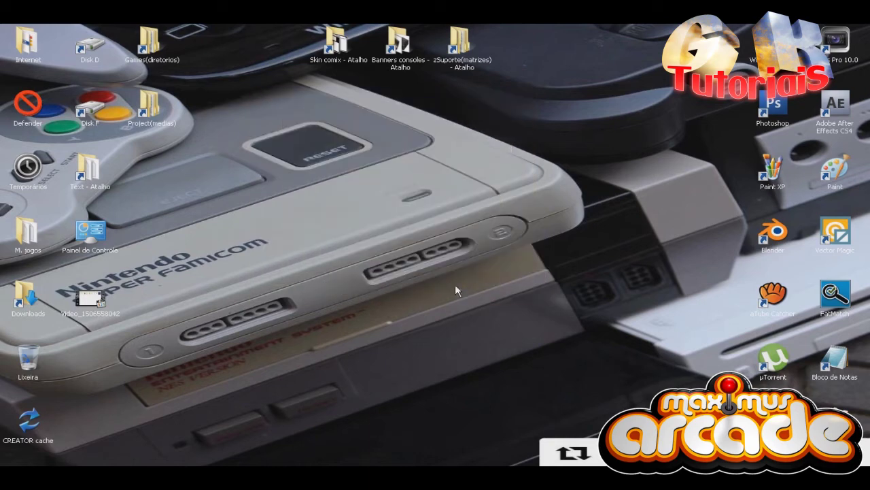
Step: Return to Maximus Arcade Preferences, switch the configuration to 3DO Interactive Multiplayer and dismiss the executable selection dialog
right_click(388, 263)
left_click(406, 288)
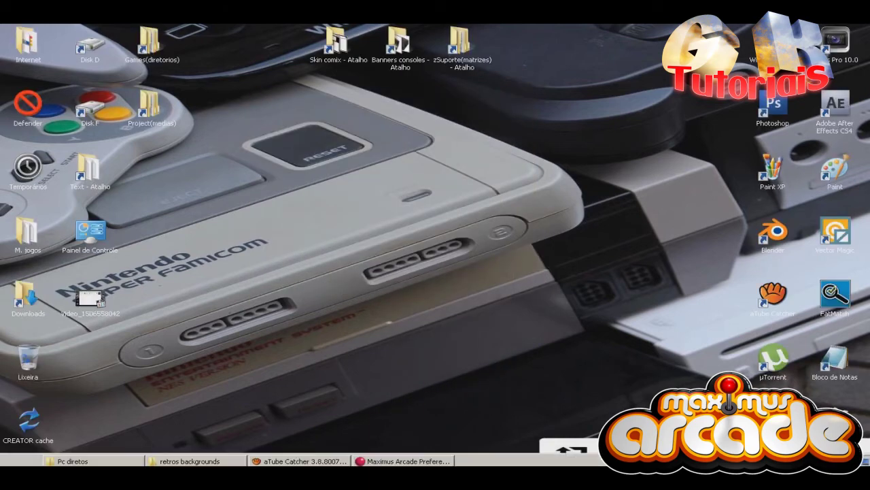
left_click(72, 461)
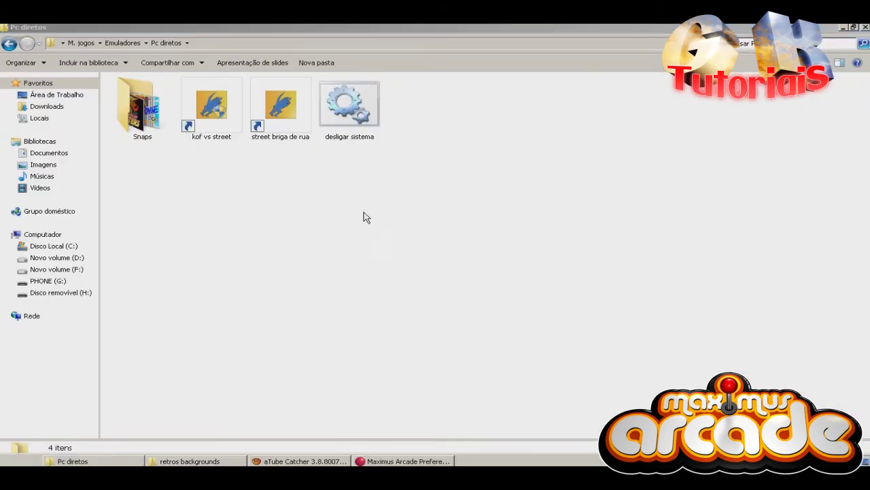
left_click(407, 461)
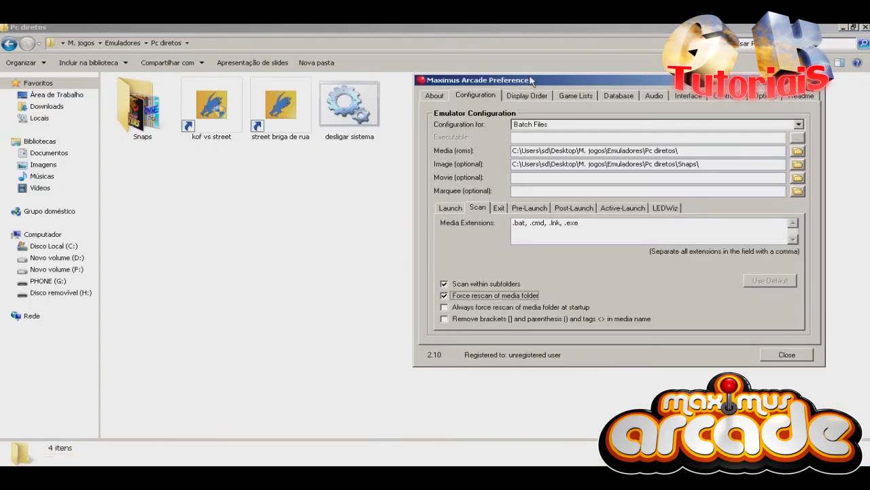
left_click_drag(531, 80, 536, 81)
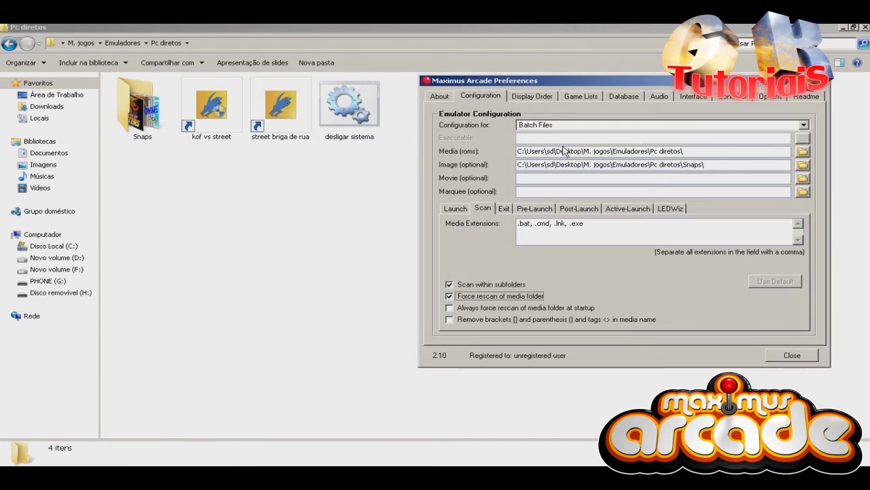
left_click(805, 126)
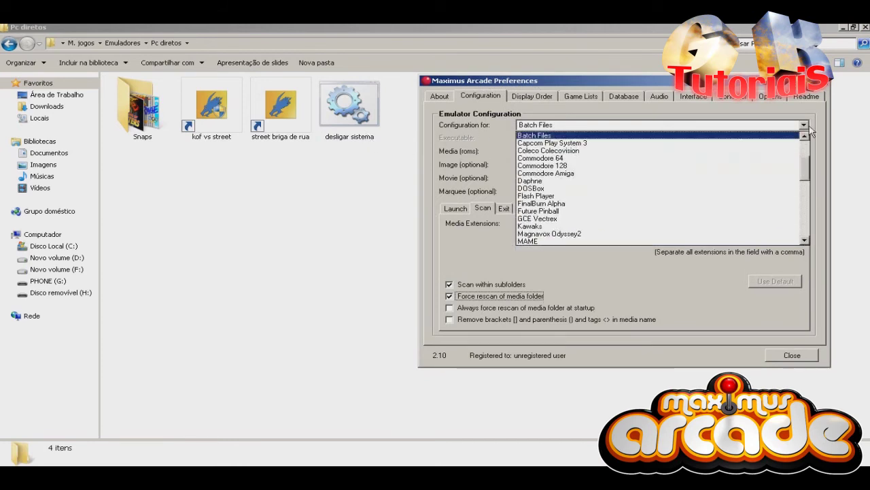
left_click_drag(805, 167, 805, 146)
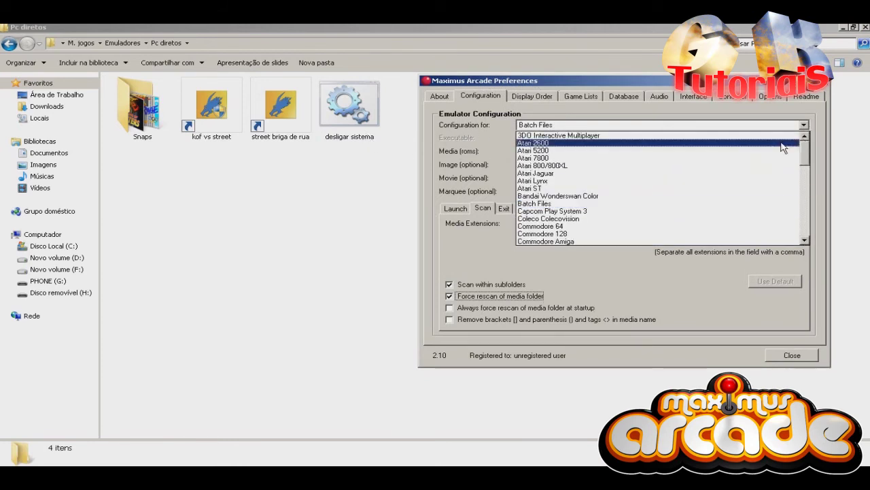
left_click(533, 136)
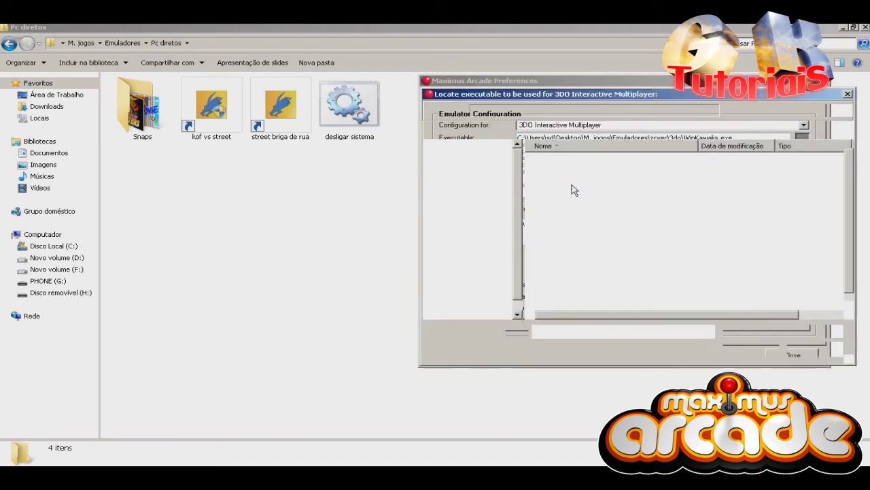
left_click(847, 95)
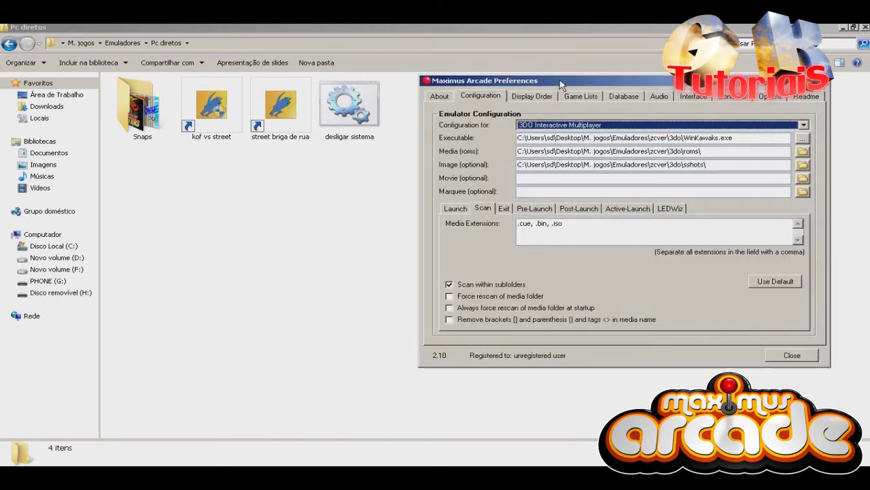
Step: Close Maximus Arcade Preferences and minimize the Pc diretos folder window
left_click_drag(565, 81, 550, 95)
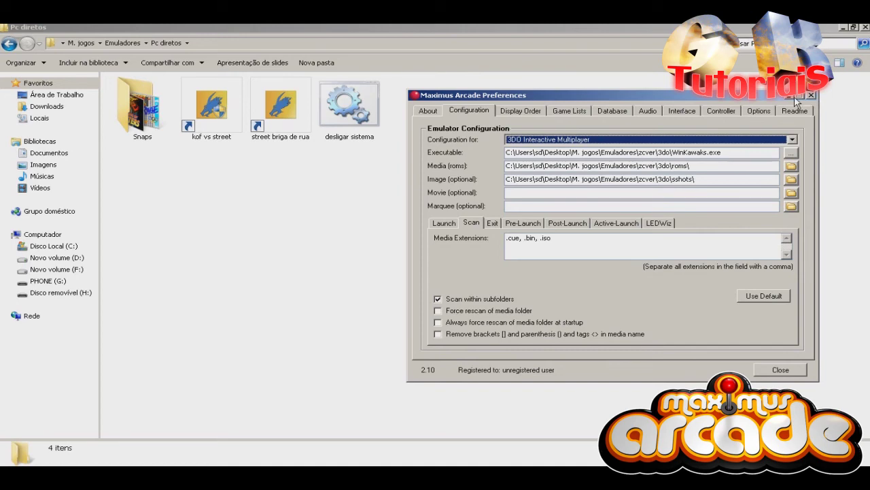
left_click(781, 369)
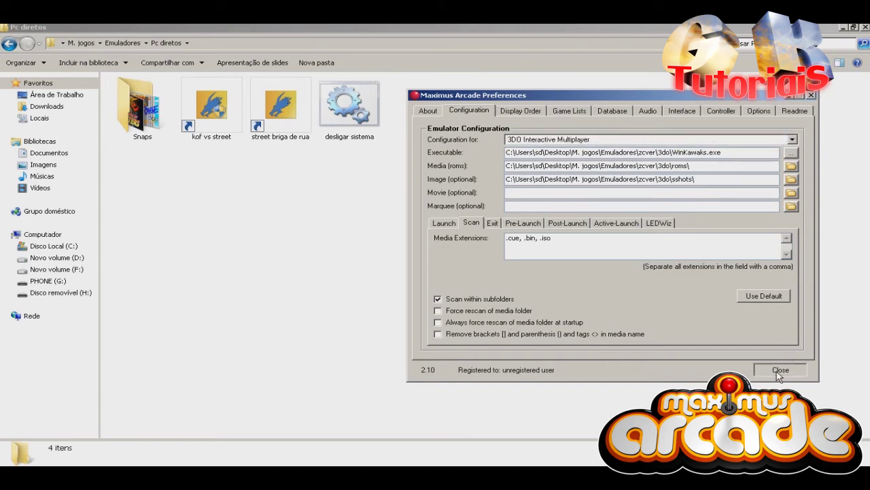
left_click(847, 27)
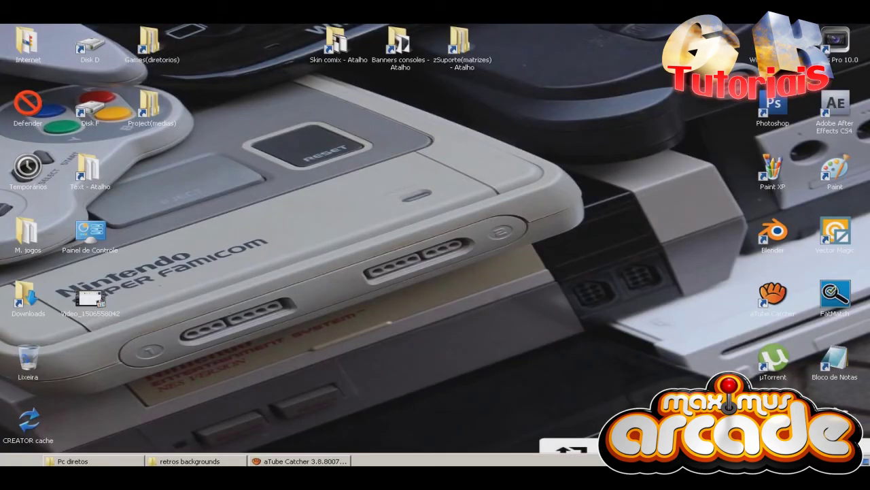
Step: Launch Maximus Arcade from the Frontend folder inside M. jogos
double_click(30, 235)
double_click(227, 140)
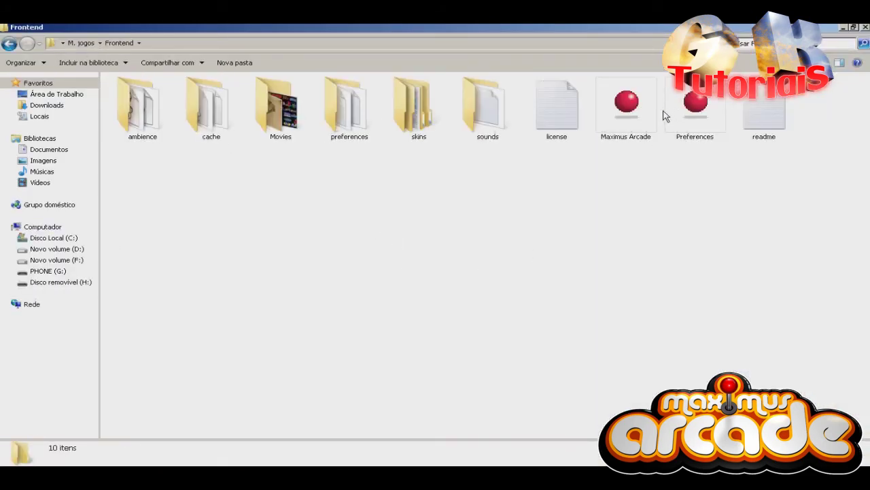
left_click(644, 110)
left_click(631, 170)
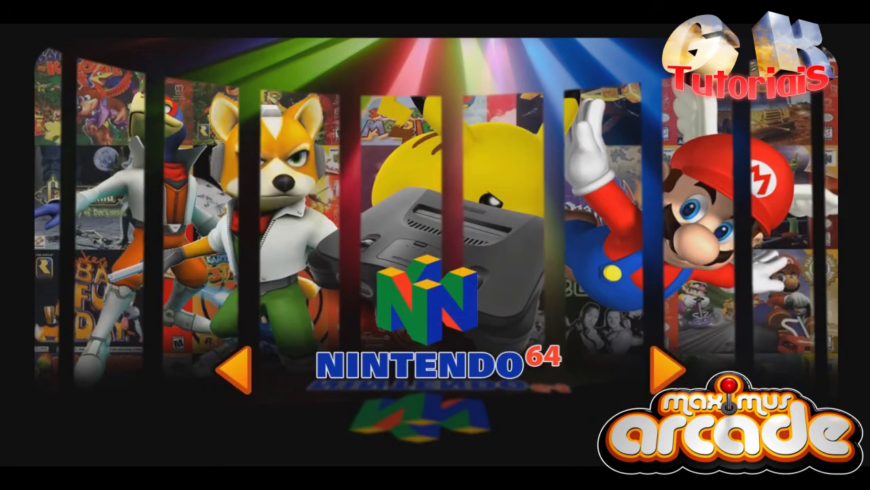
Step: Go back through the systems to OpenBor M.U.G.E.N and open its game list
key("Left")
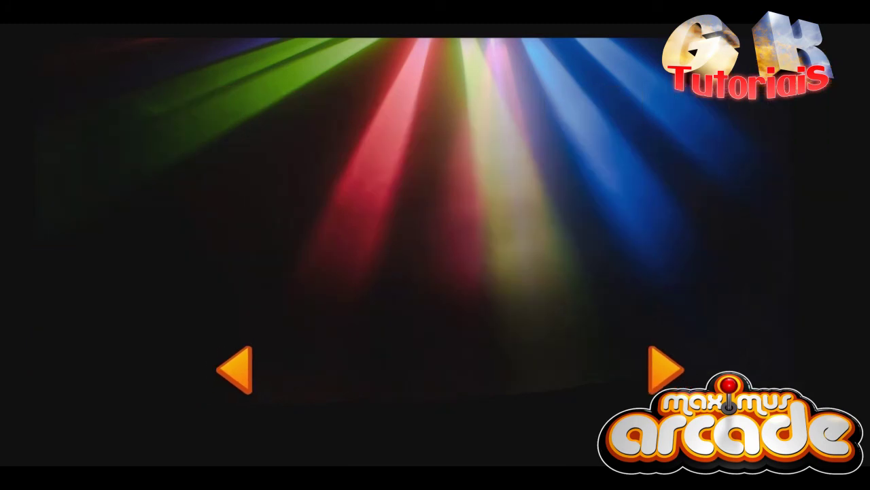
key("Left")
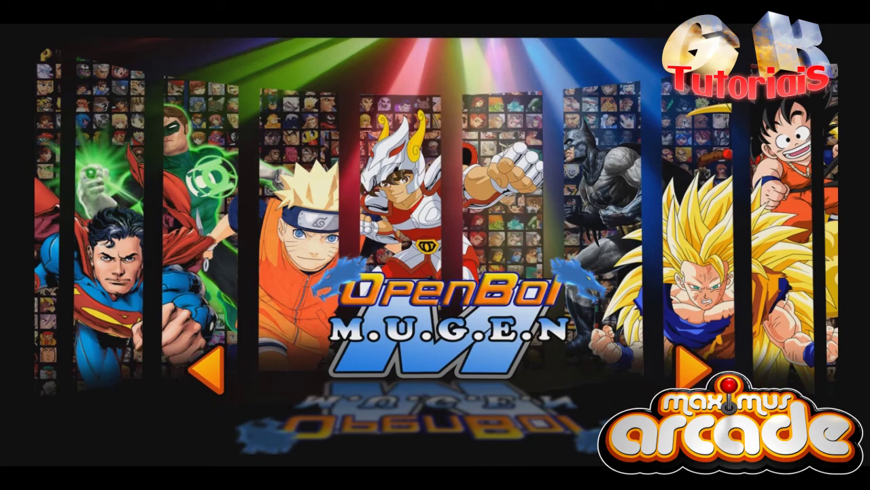
key("Return")
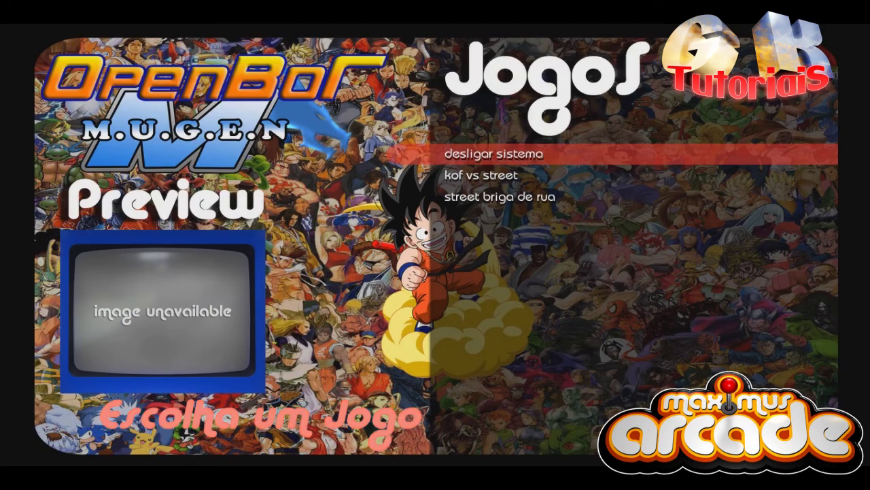
Step: Browse the game list entries desligar sistema, kof vs street and street briga de rua to check their previews
key("Down")
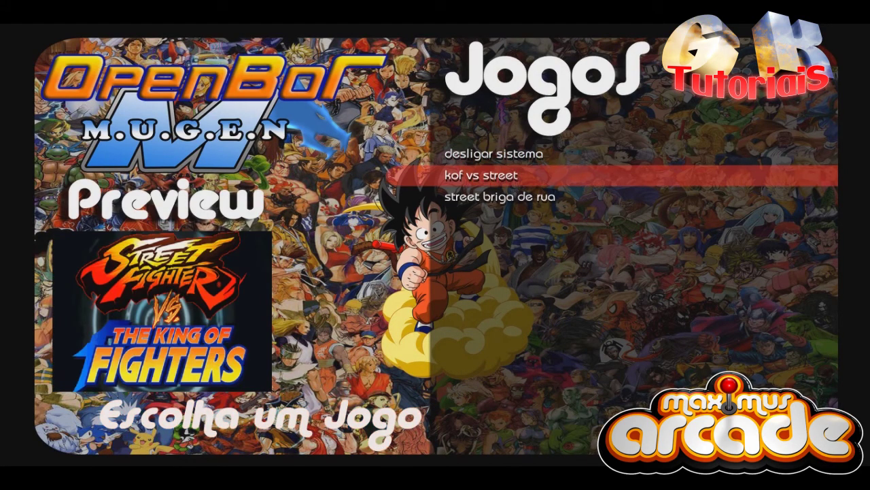
key("Down")
key("Up")
key("Up")
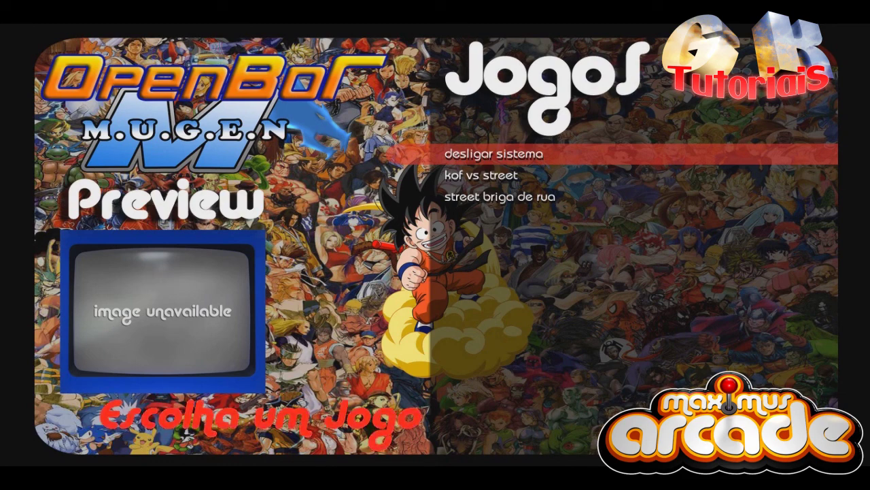
key("Down")
key("Down")
key("Down")
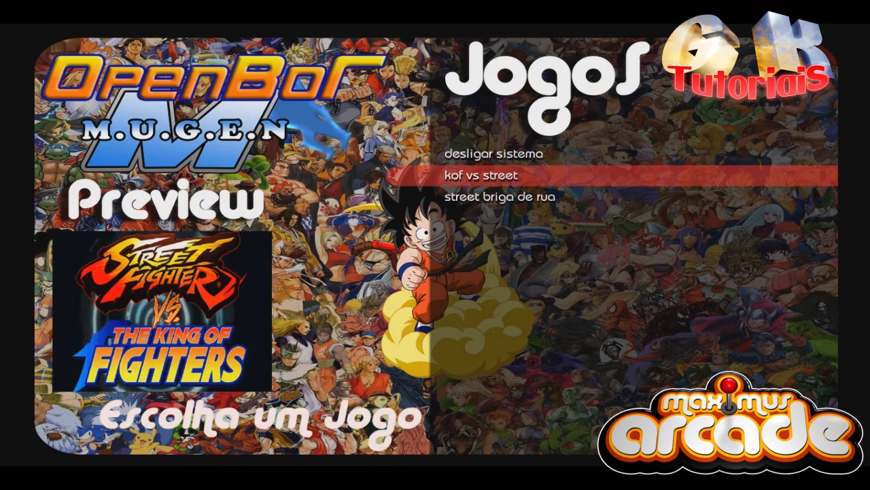